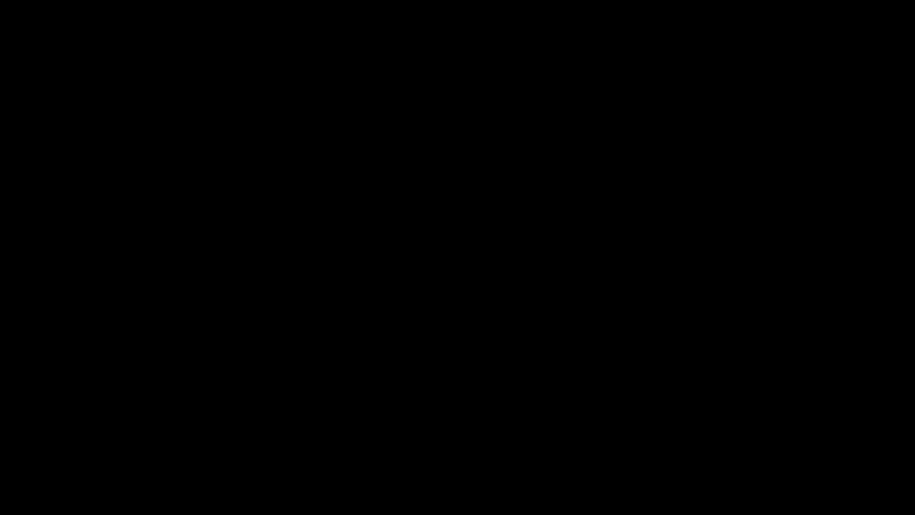
Switch to the MATLAB Command Window and run ssc_new to create a new Simscape model.
key("alt+Tab")
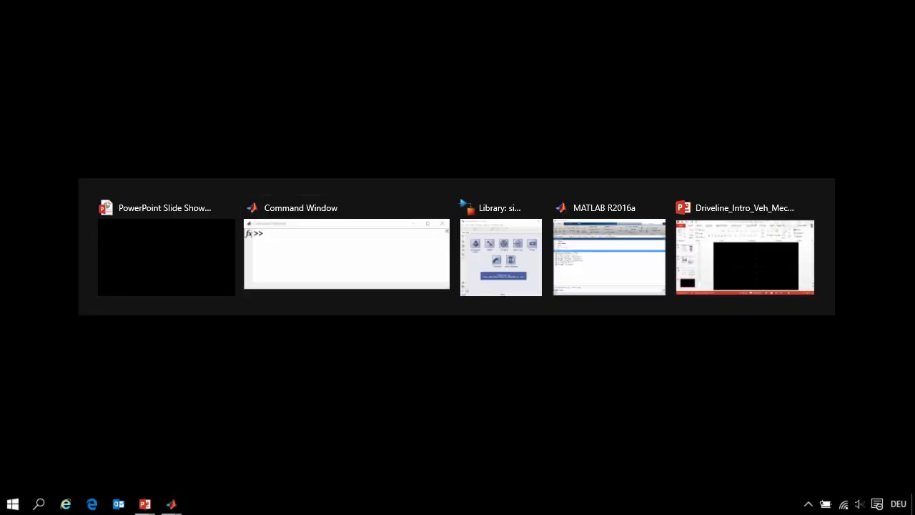
type("ssc_n")
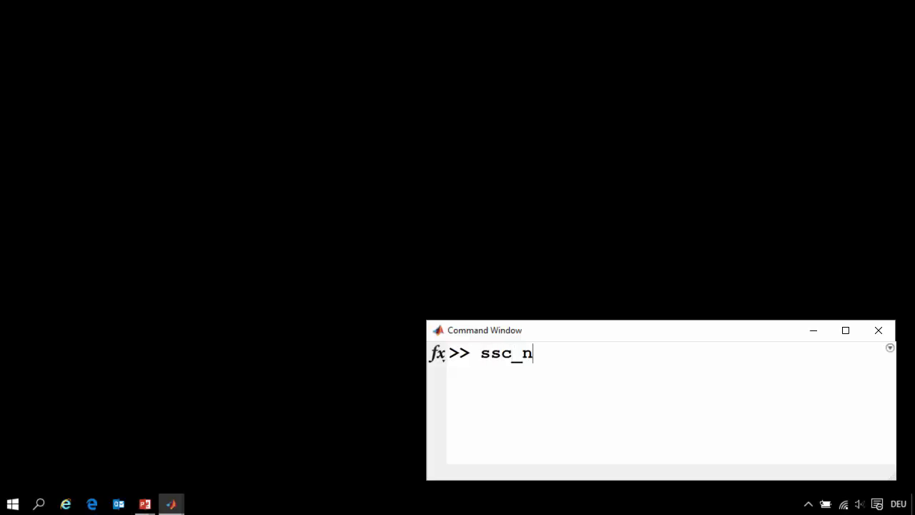
type("ew")
key("Return")
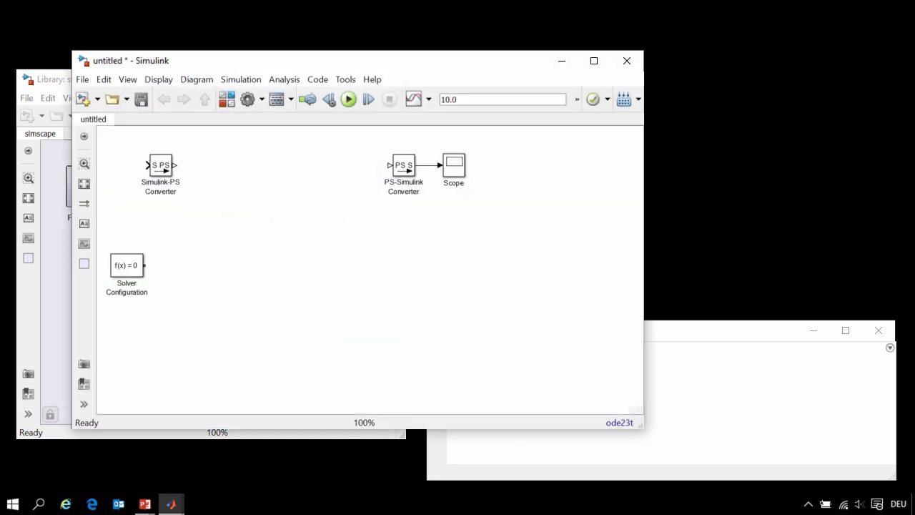
Maximize and fit the model view, then quick-insert a Generic Engine block via 'Engine'.
left_click(593, 60)
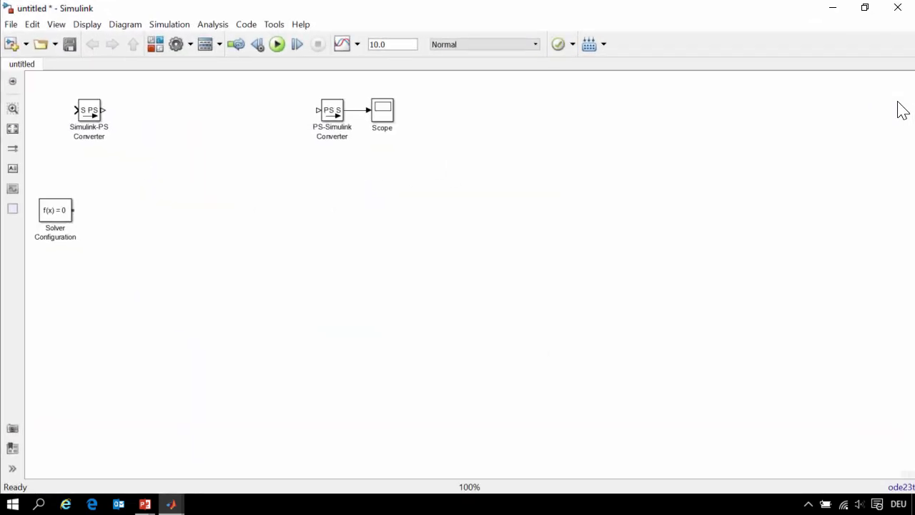
key("space")
scroll(493, 259, "down", 3)
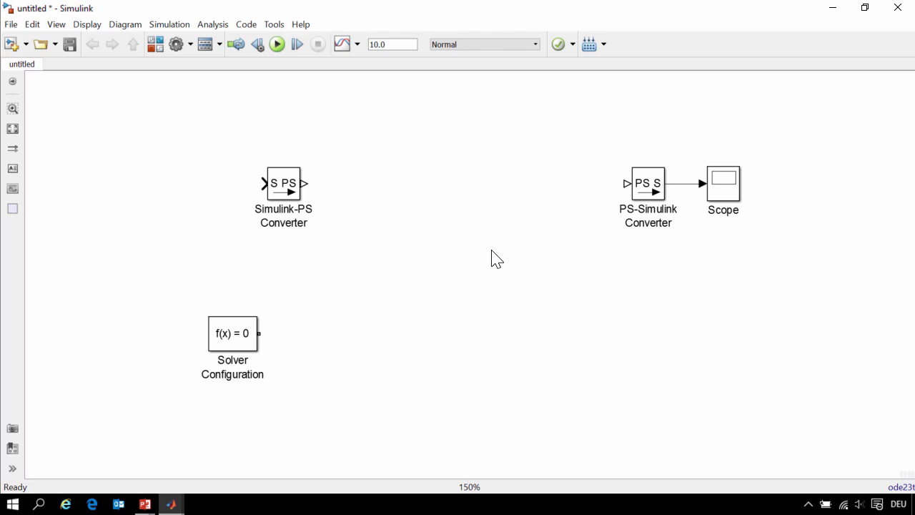
scroll(496, 258, "down", 1)
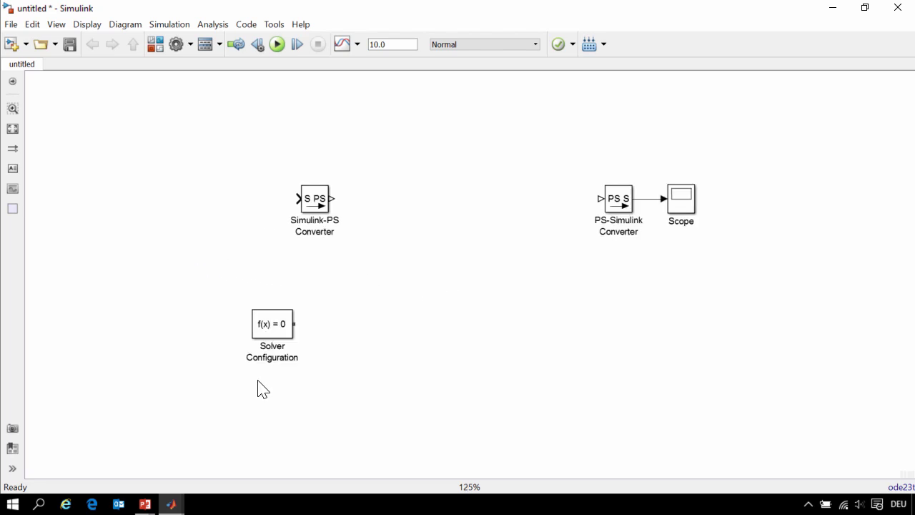
type("Engine")
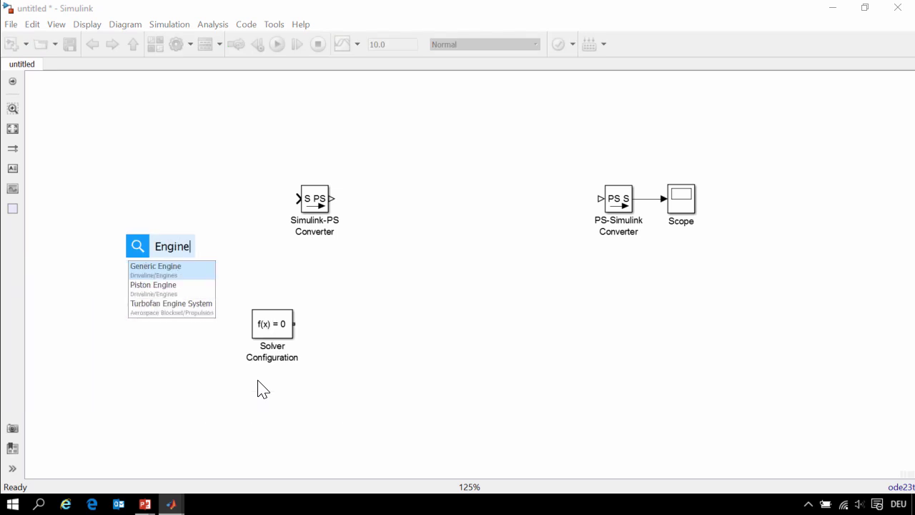
key("Return")
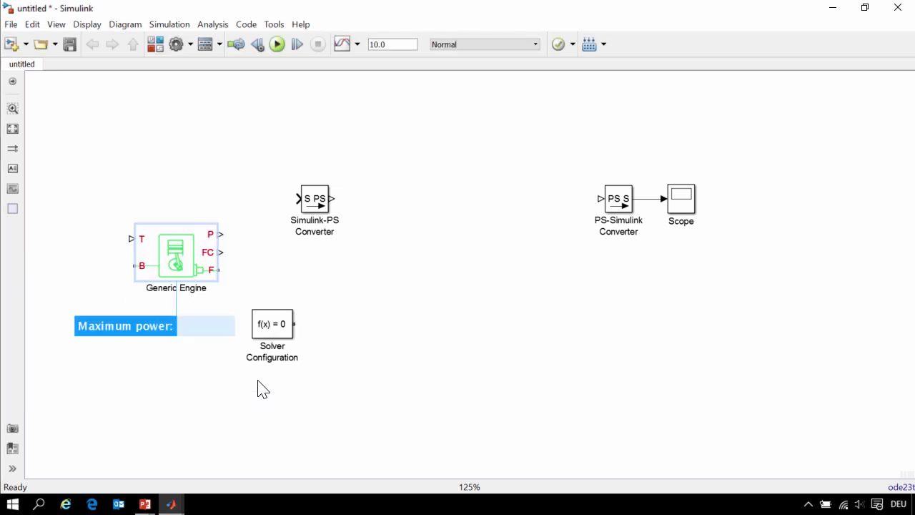
key("Escape")
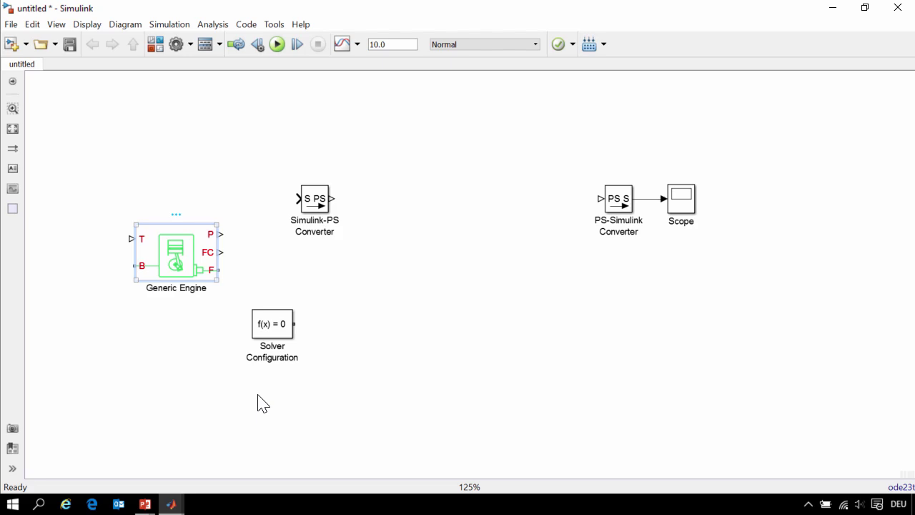
Set the Generic Engine to Specify inertia and initial velocity: 0.2 kg*m^2 at 800 rpm.
key("Return")
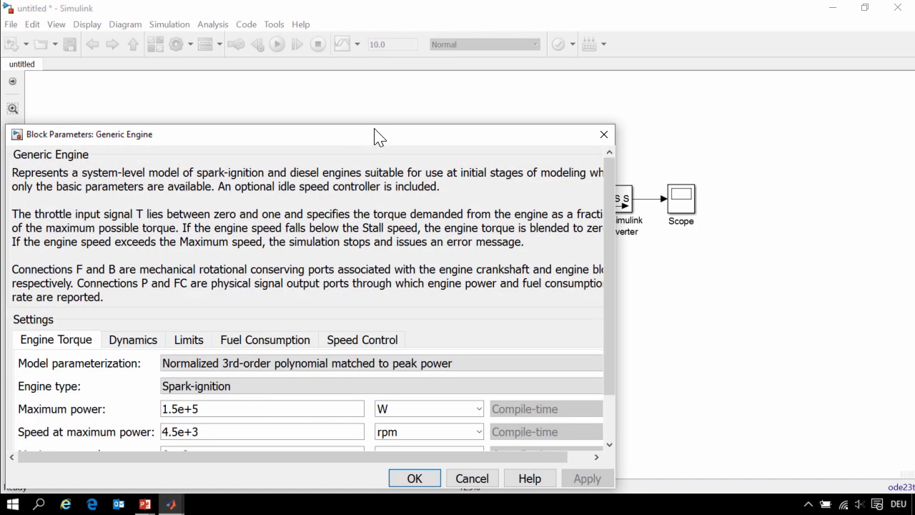
left_click_drag(374, 122, 530, 45)
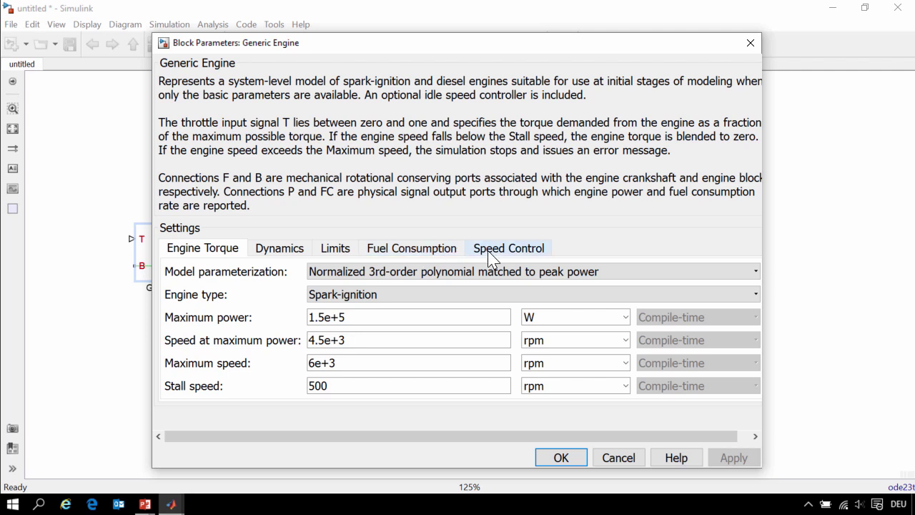
left_click(290, 255)
left_click(392, 273)
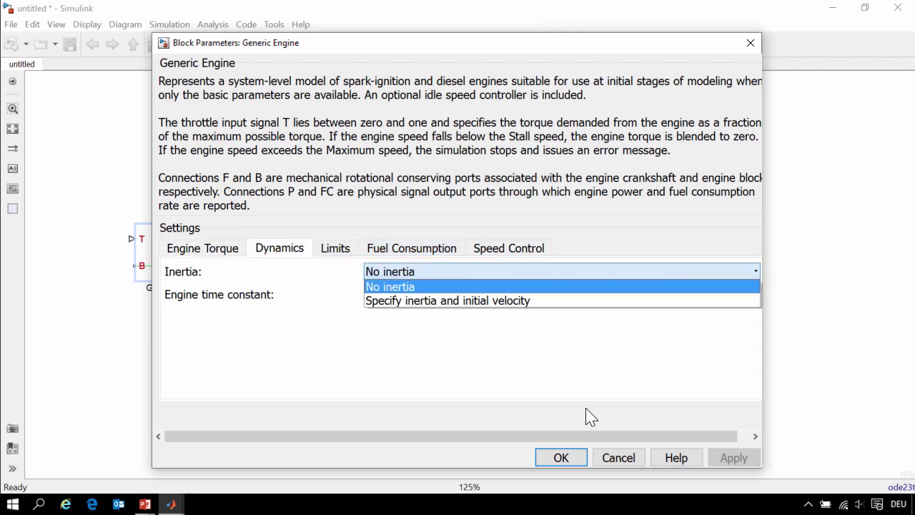
key("Return")
key("Tab")
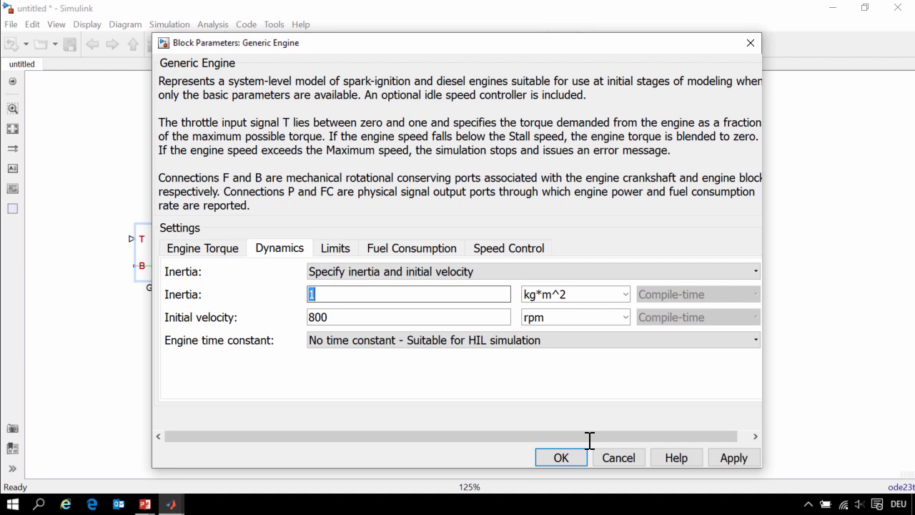
type("0.2")
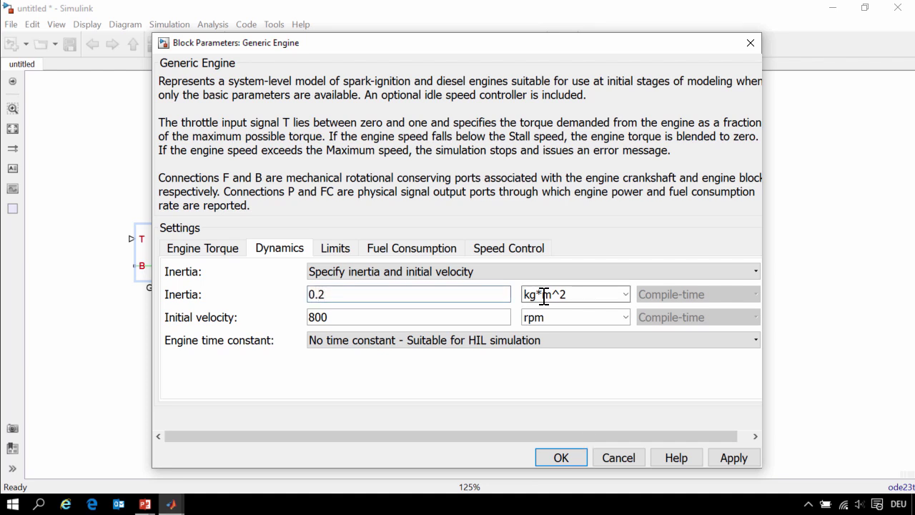
double_click(407, 316)
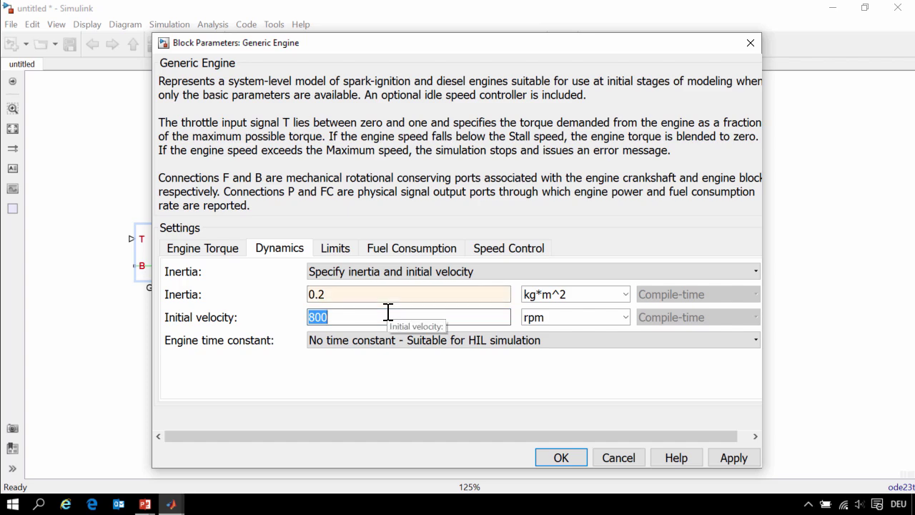
left_click(559, 456)
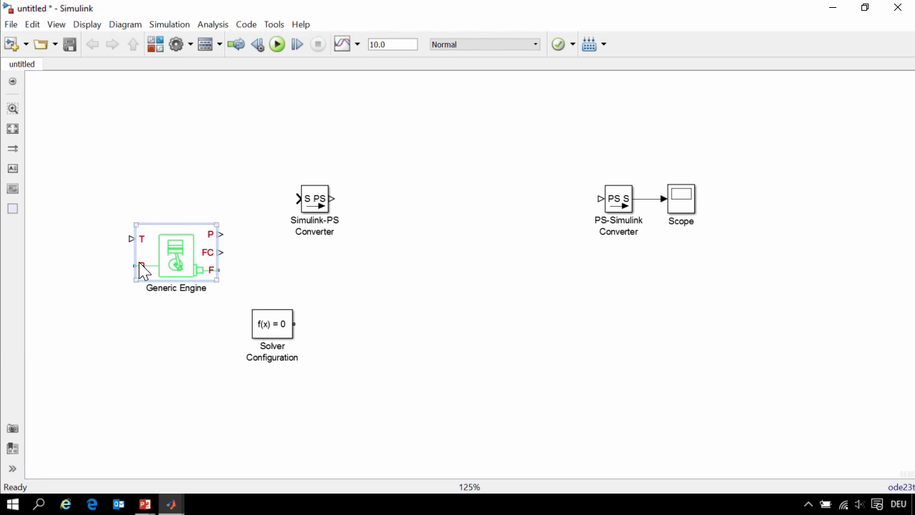
Attach a Mechanical Rotational Reference to the engine's B port.
left_click_drag(134, 266, 114, 333)
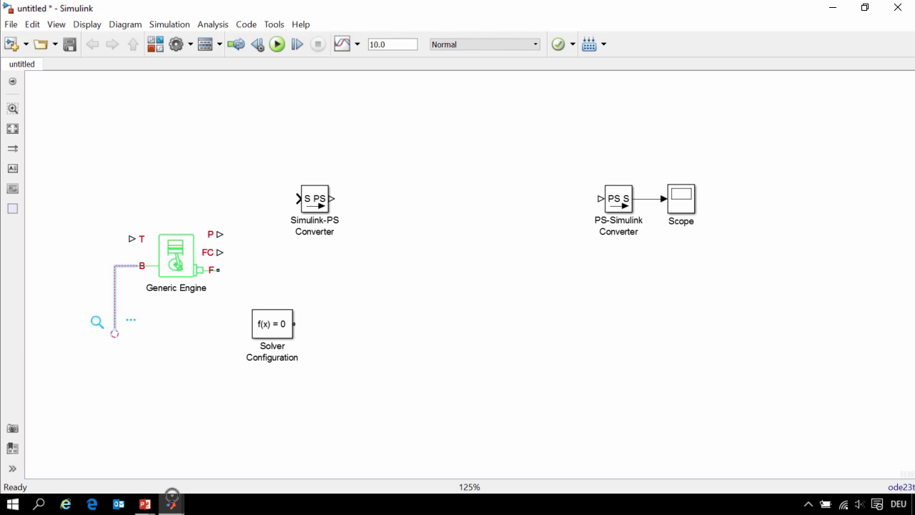
type("Me")
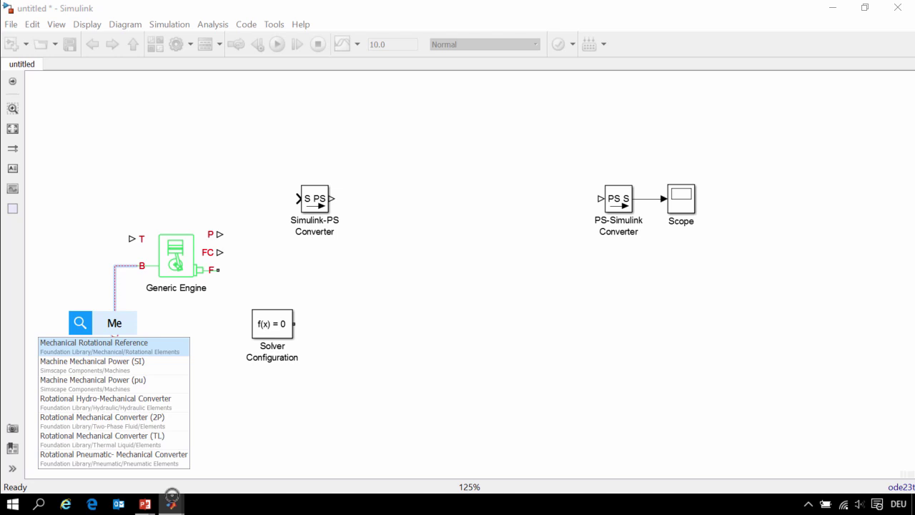
key("Return")
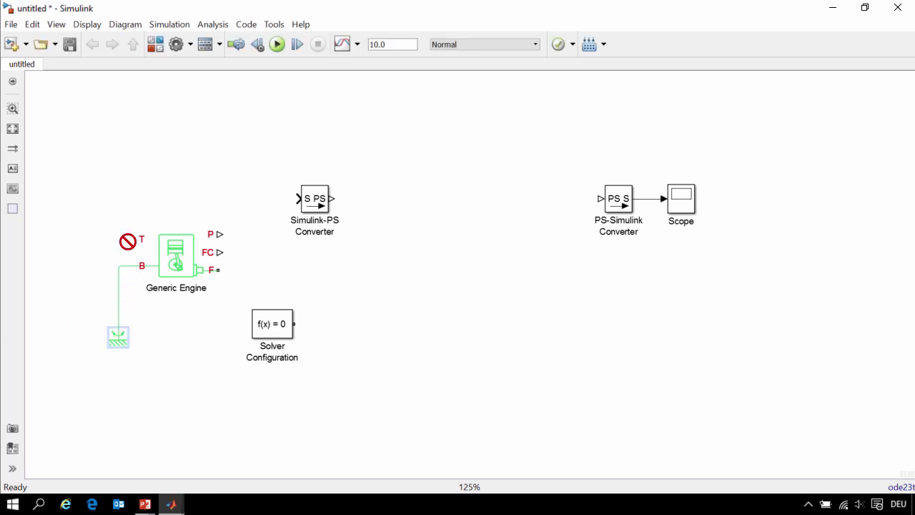
Feed the engine's T port with a PS Constant of 0.5.
left_click(110, 241)
type("PS ")
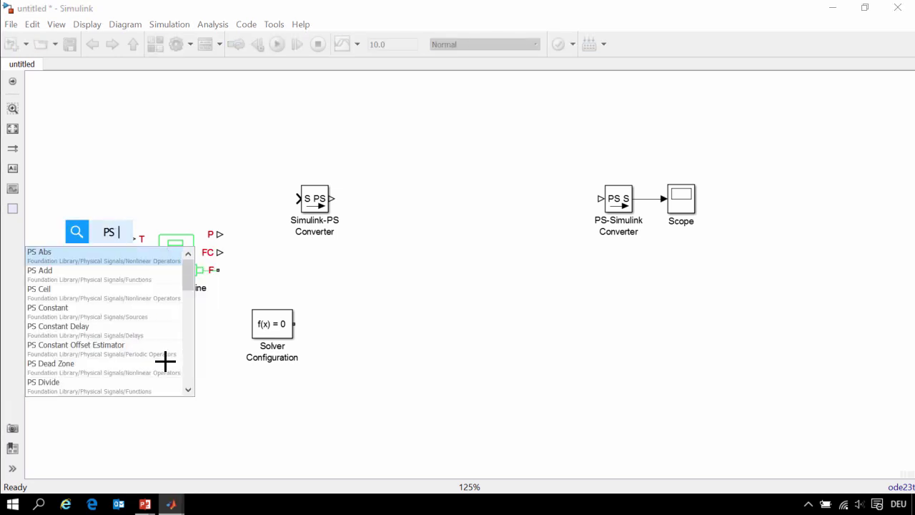
type("Con")
key("Return")
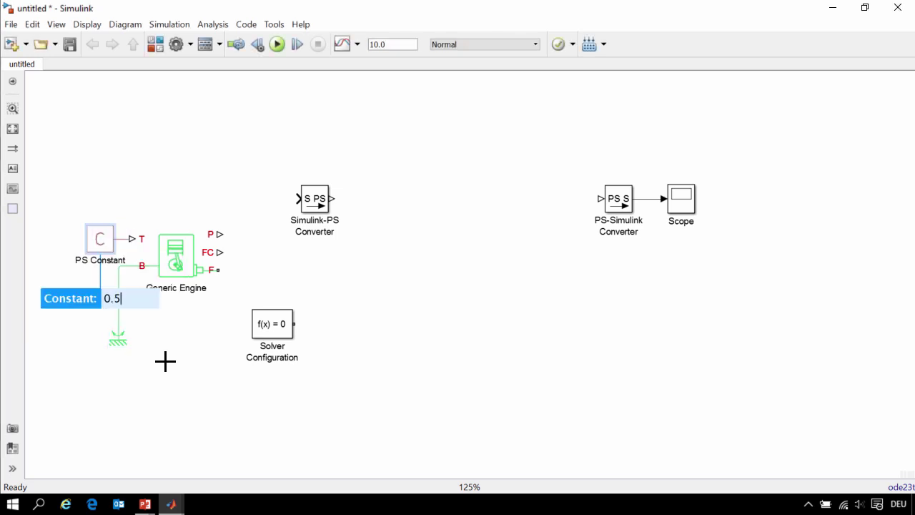
type(".5")
key("Return")
Place Solver Configuration beside the ground wire, lower the ground block, and connect them.
left_click(273, 333)
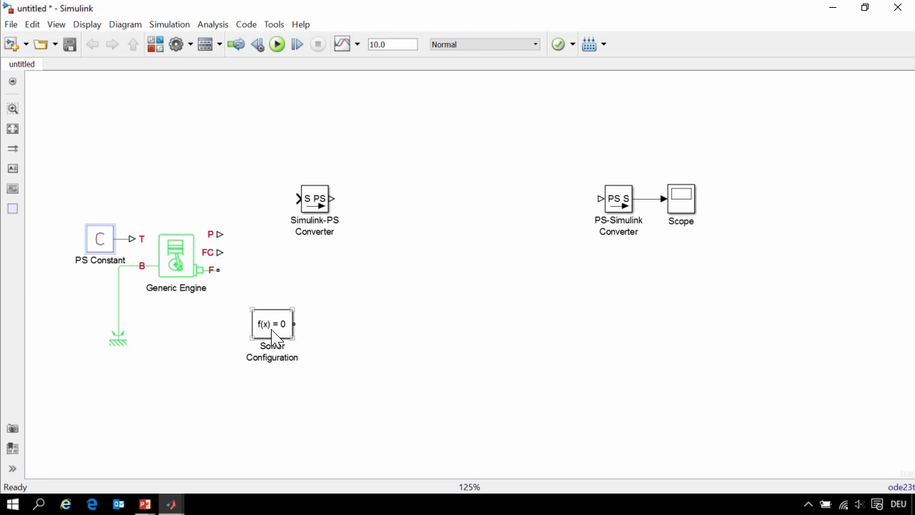
left_click_drag(273, 333, 180, 337)
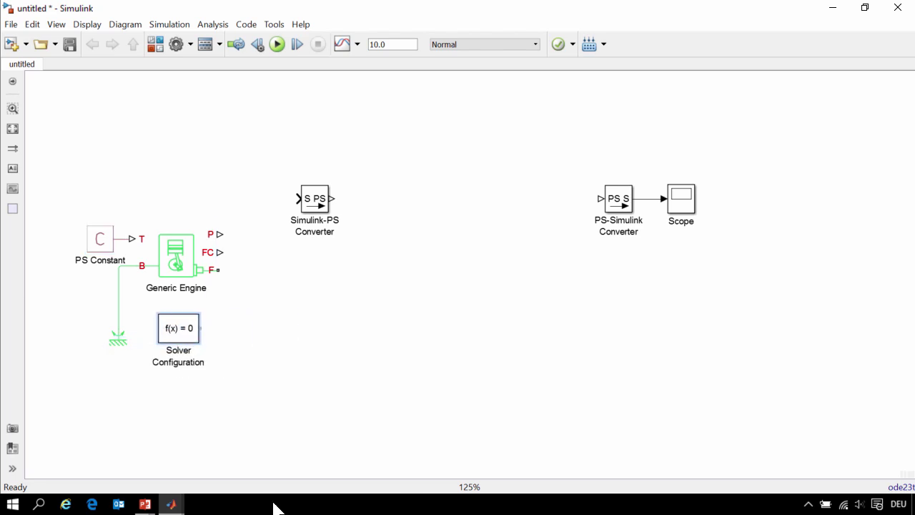
left_click(117, 343)
left_click_drag(120, 348, 118, 377)
left_click(189, 319)
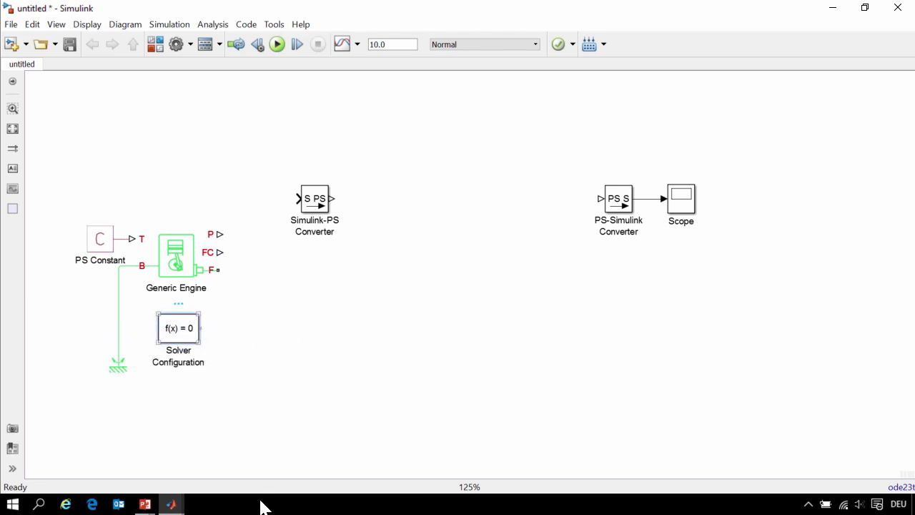
left_click(143, 329)
left_click_drag(156, 328, 118, 328)
left_click(186, 342)
Insert a Torque Converter on the Generic Engine's F port.
left_click(221, 271)
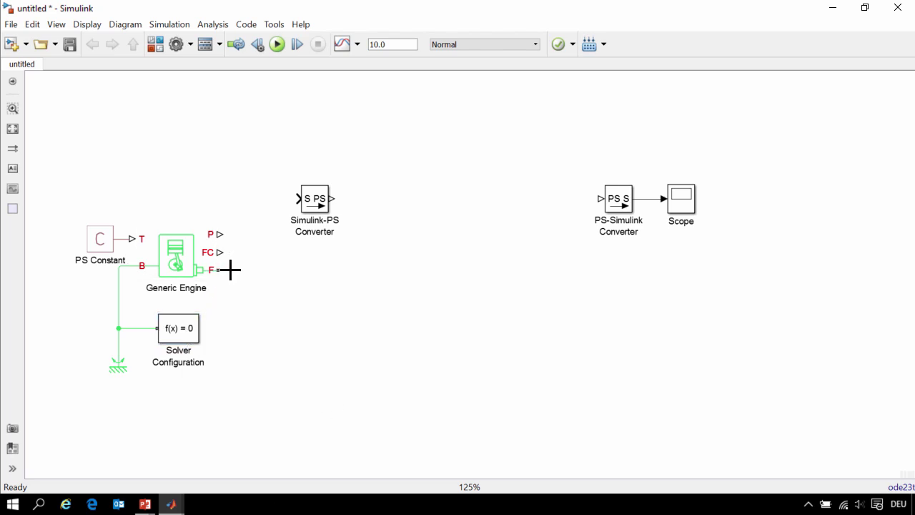
left_click_drag(230, 269, 246, 269)
type("Tor")
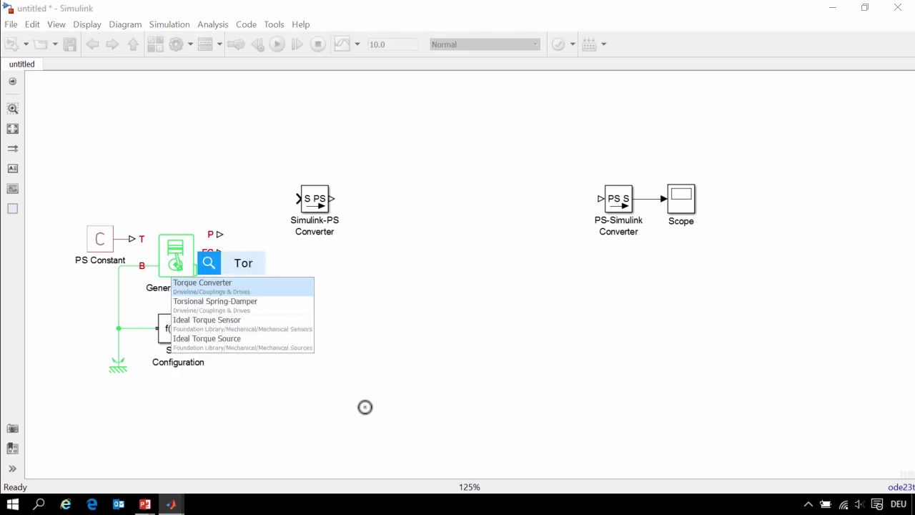
key("Return")
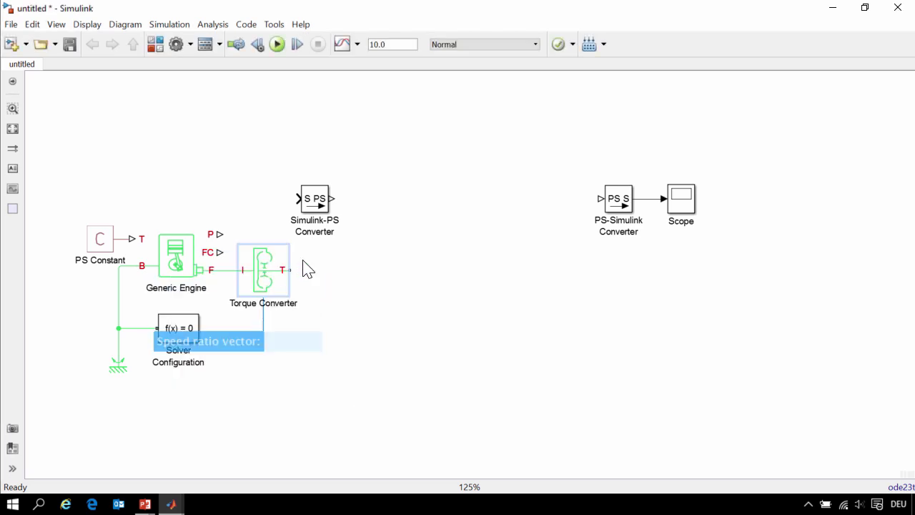
left_click(439, 406)
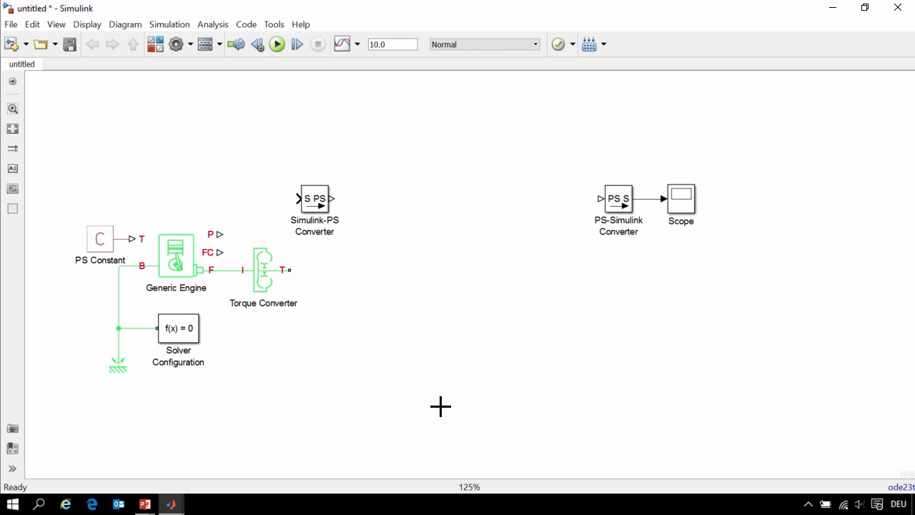
Attach an Inertia block to the Torque Converter's T port.
mouse_move(290, 270)
left_mouse_down()
mouse_move(323, 293)
mouse_move(317, 349)
mouse_move(316, 335)
left_mouse_up()
type("Iner")
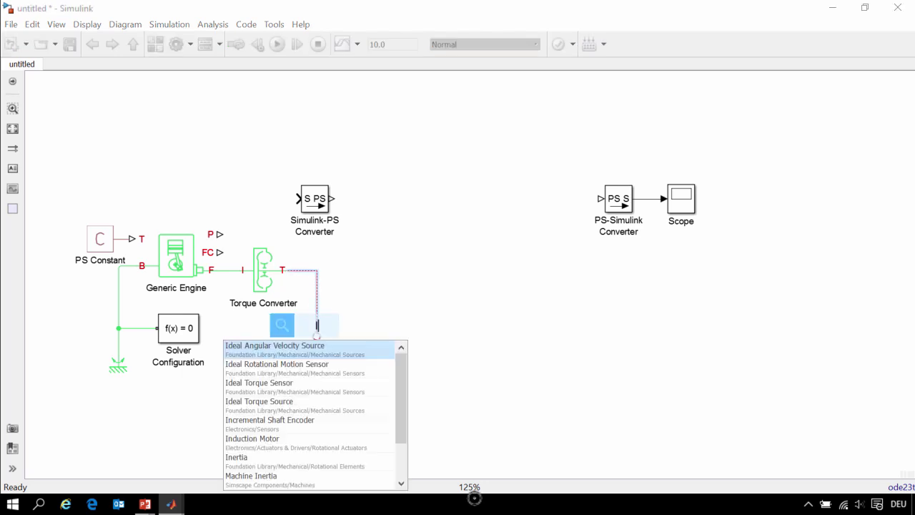
left_click(321, 349)
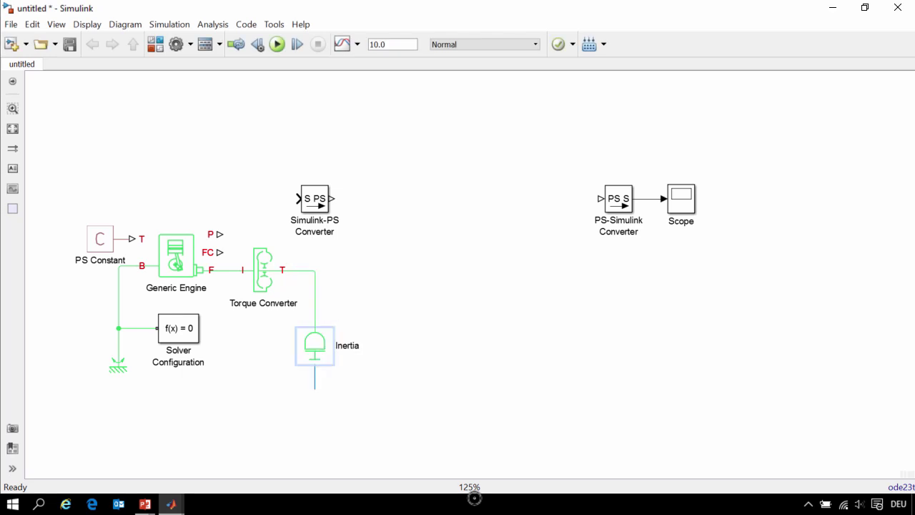
Change the Inertia block from 0.01 to 1 kg*m^2, evaluated at Run-time.
double_click(317, 349)
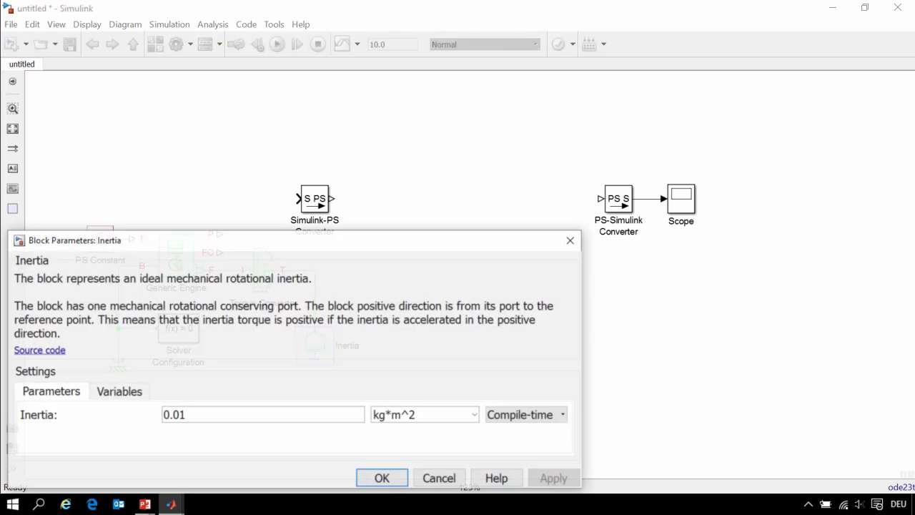
double_click(218, 416)
type("1")
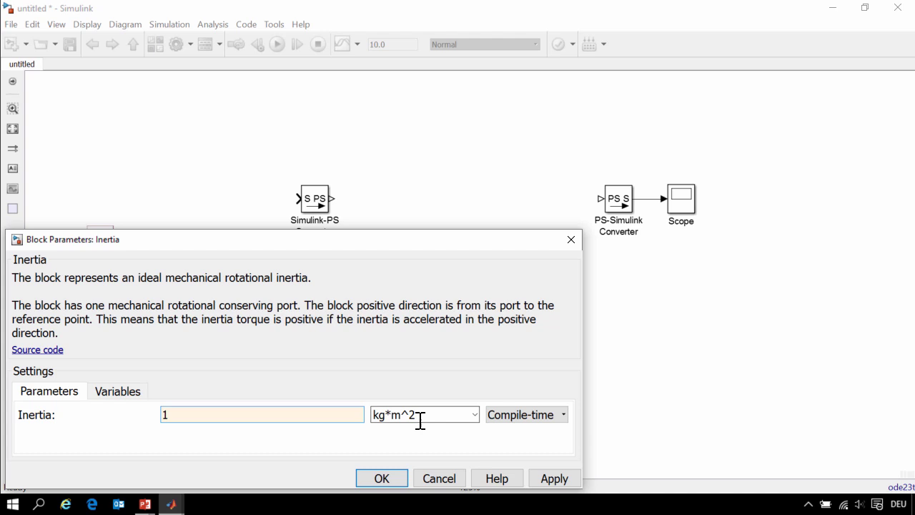
left_click(554, 416)
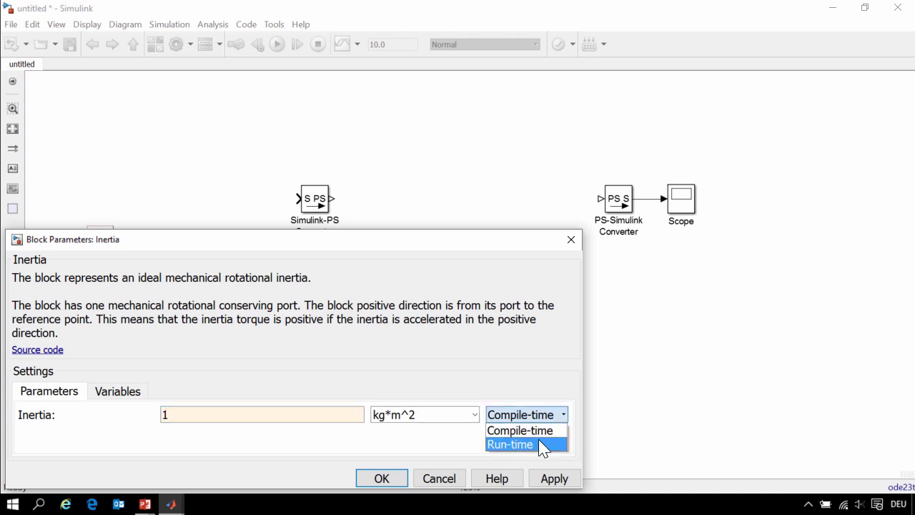
left_click(538, 440)
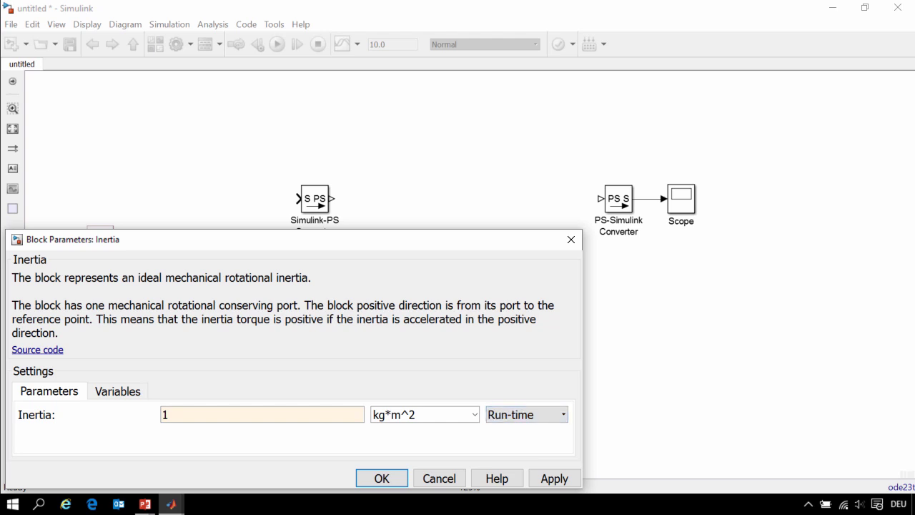
left_click_drag(357, 240, 375, 213)
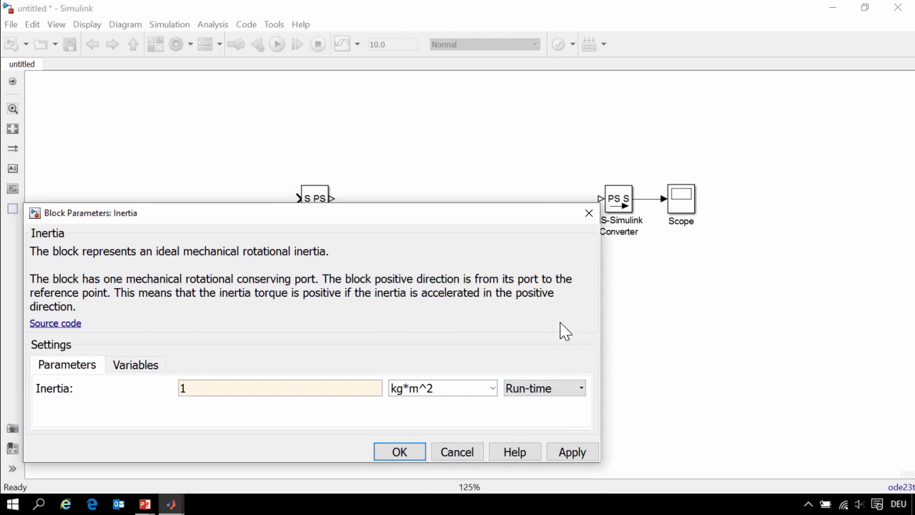
left_click(409, 454)
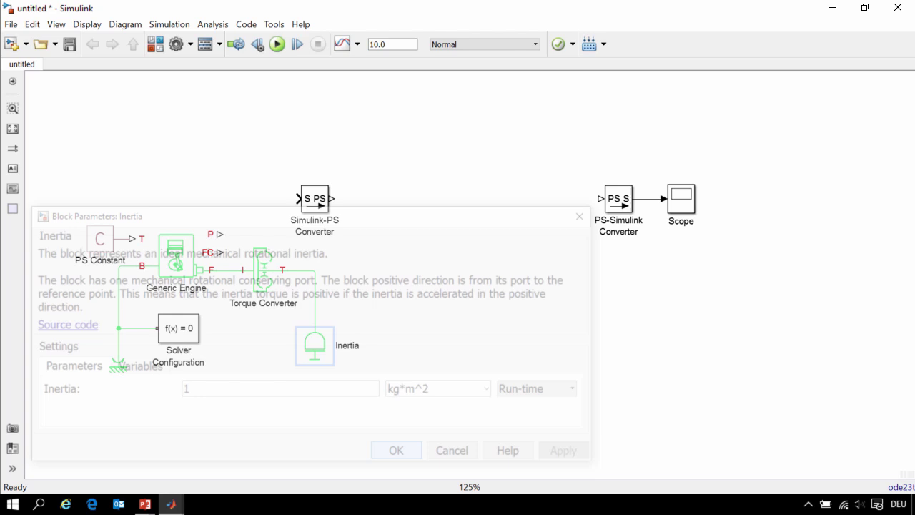
Branch off the converter output into a Simple Gear with output rotating in the same direction.
left_click_drag(318, 270, 352, 270)
type("Gear")
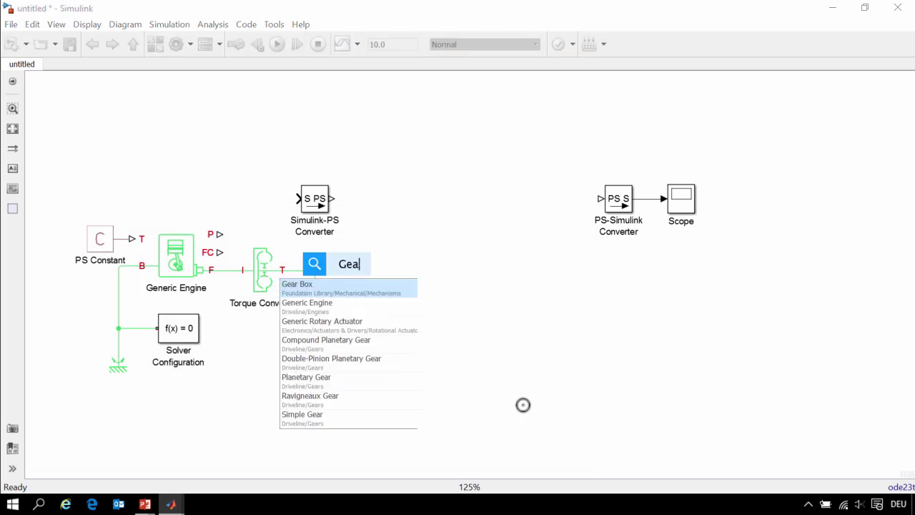
key("Down")
key("Down")
key("Down")
key("Down")
key("Down")
key("Return")
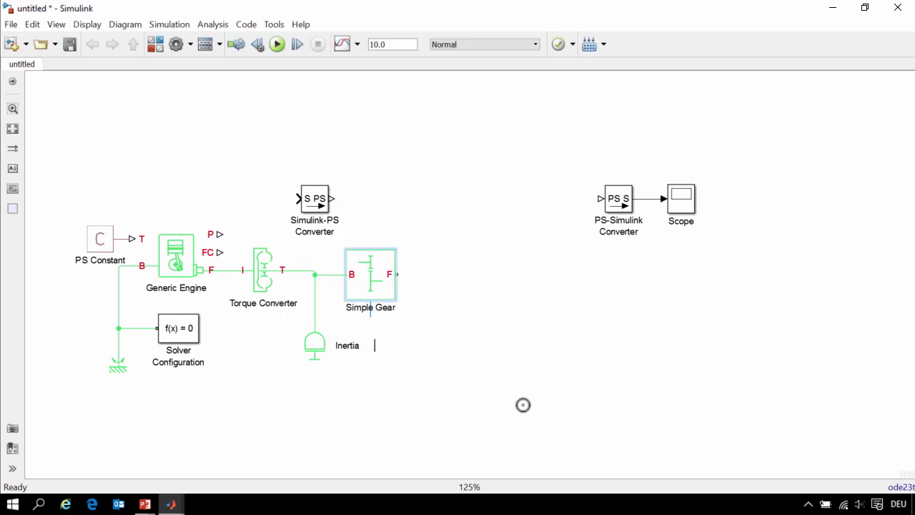
key("Return")
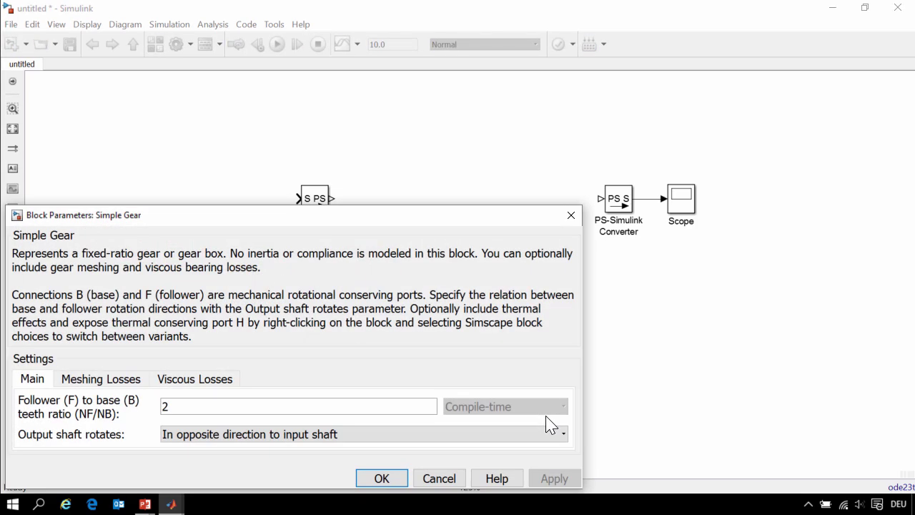
left_click(250, 433)
left_click(243, 449)
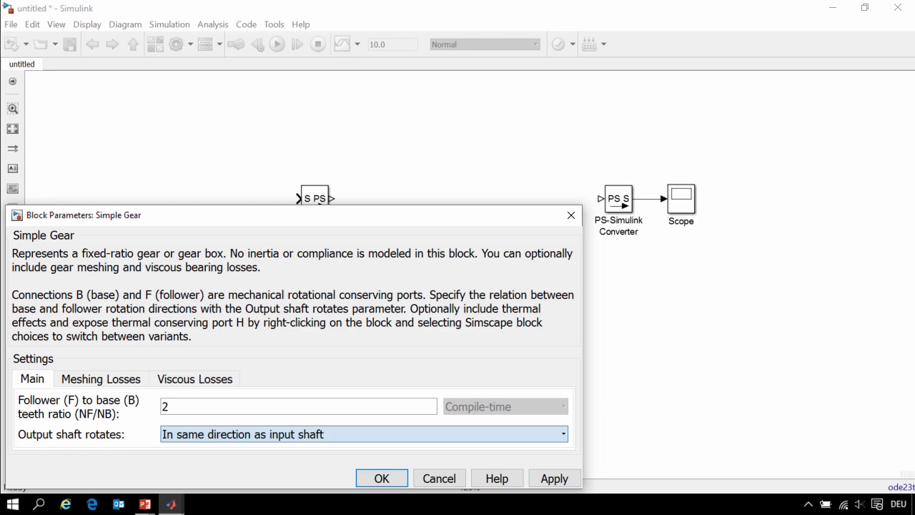
left_click(376, 477)
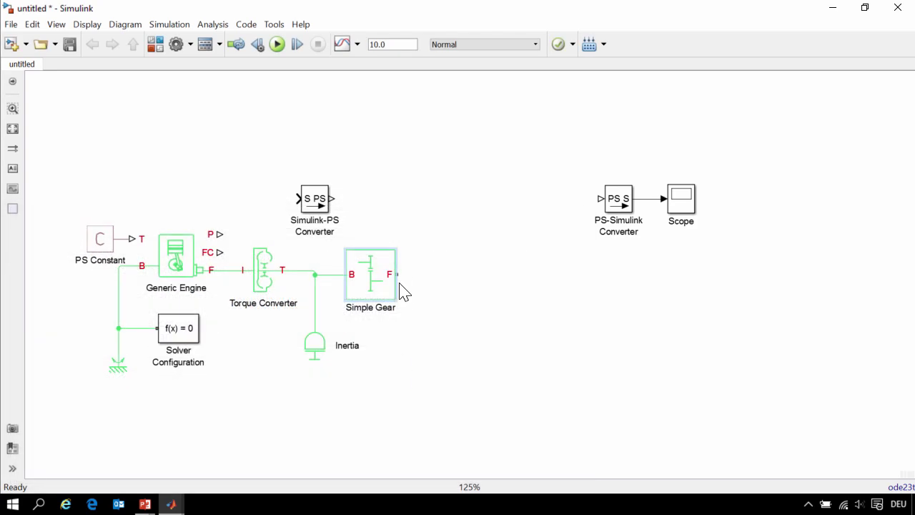
left_click_drag(398, 274, 428, 274)
Insert a Differential after the gear and a Tire (Simple) on its S1 port.
type("Differ")
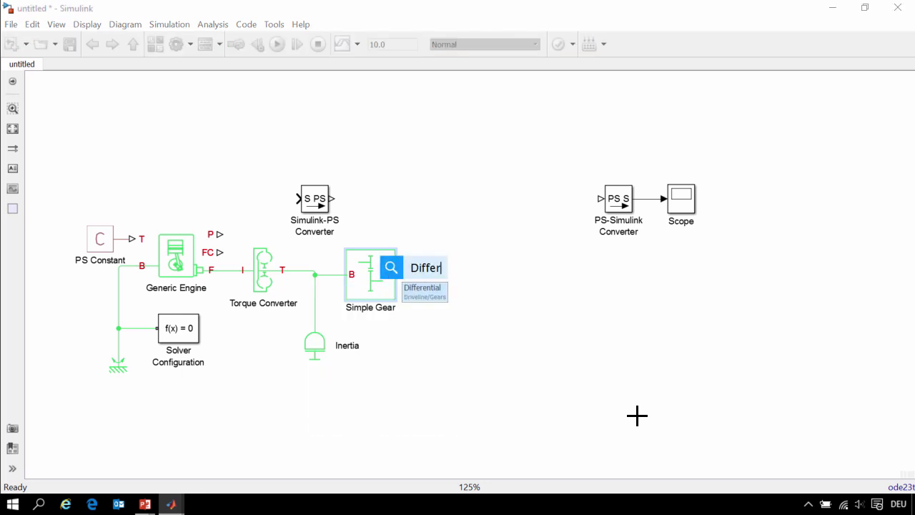
key("Return")
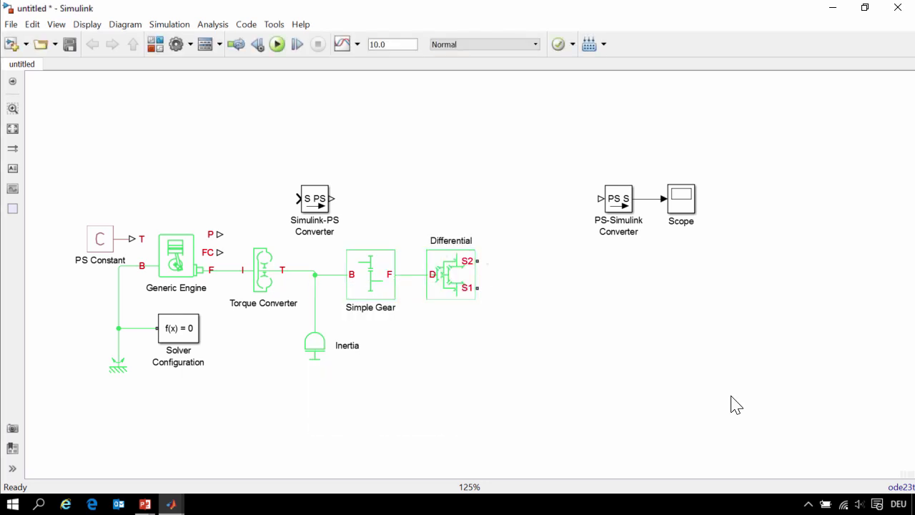
left_click_drag(477, 287, 502, 330)
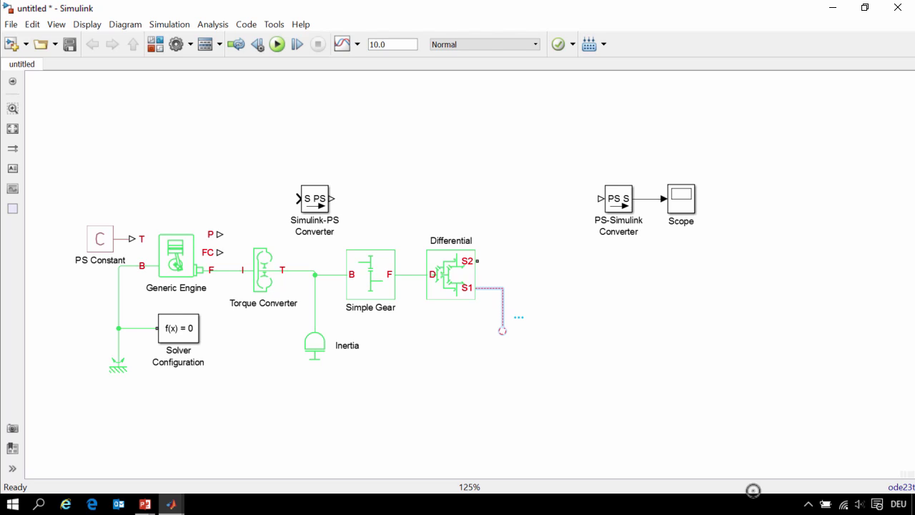
type("tir")
key("Down")
key("Down")
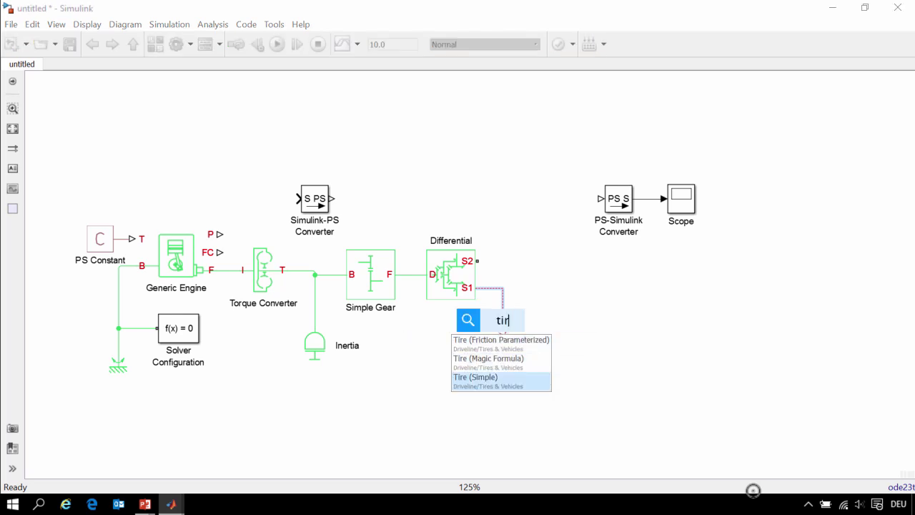
key("Return")
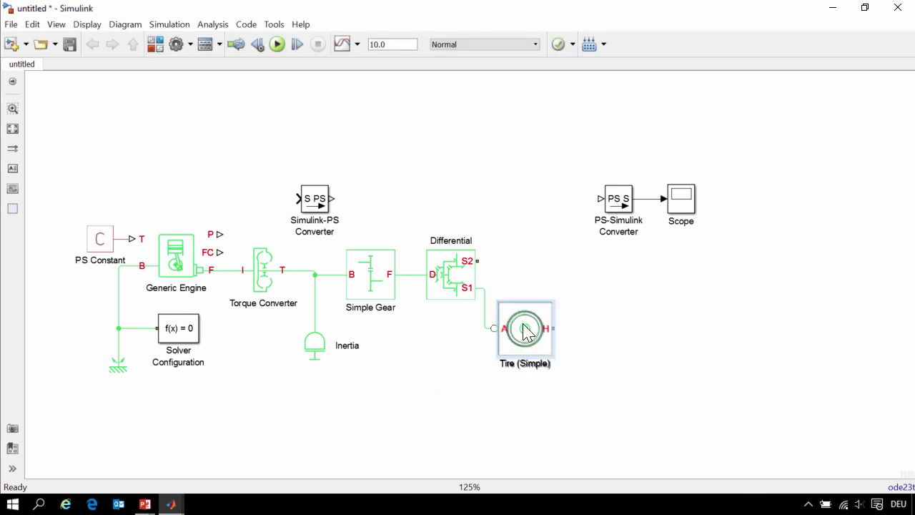
Copy the tire above the first, join both hubs, and insert a Vehicle Body there.
left_click_drag(525, 331, 477, 261)
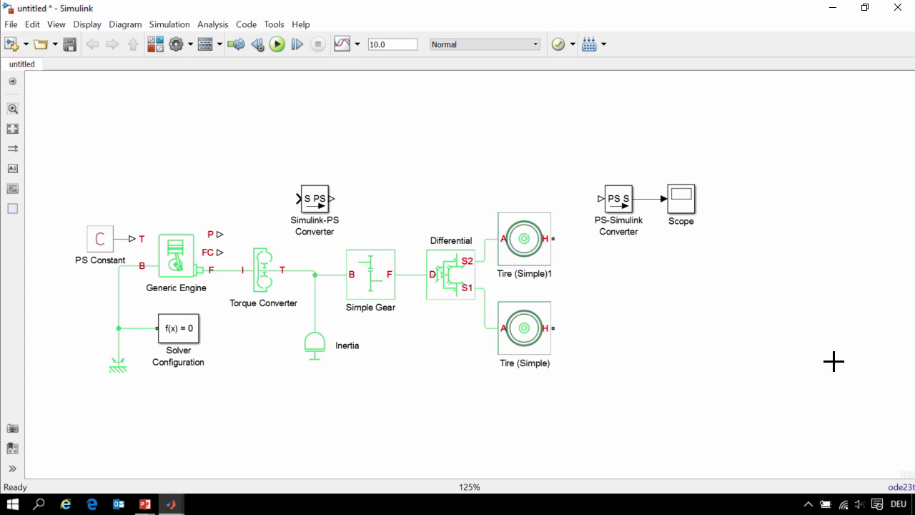
left_click_drag(552, 238, 577, 357)
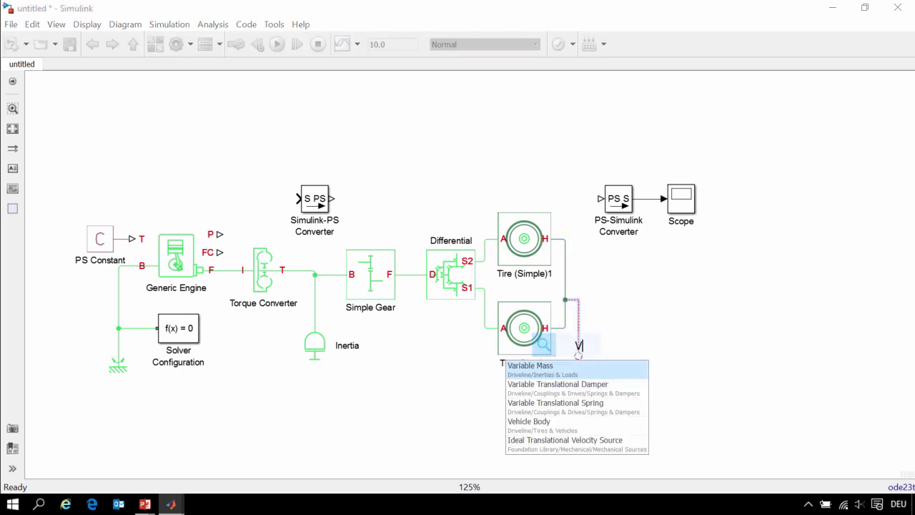
type("Vehic")
key("Return")
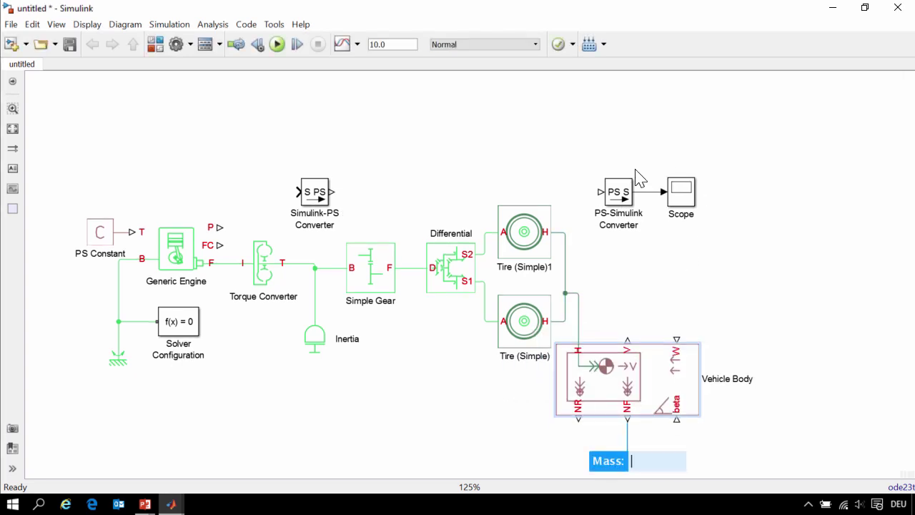
Move the converter and Scope down, then set the PS-Simulink Converter output unit to km/hr.
left_click_drag(609, 159, 682, 208)
left_click_drag(626, 206, 627, 348)
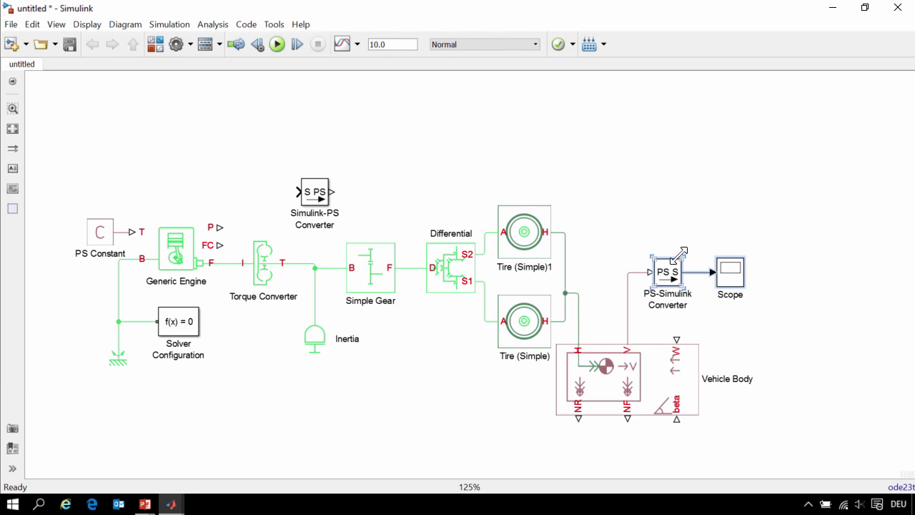
double_click(667, 272)
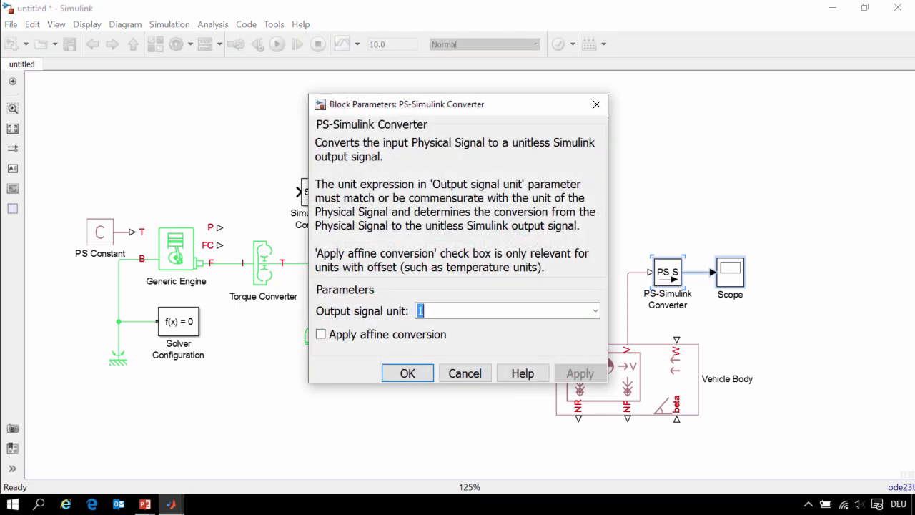
type("km/h")
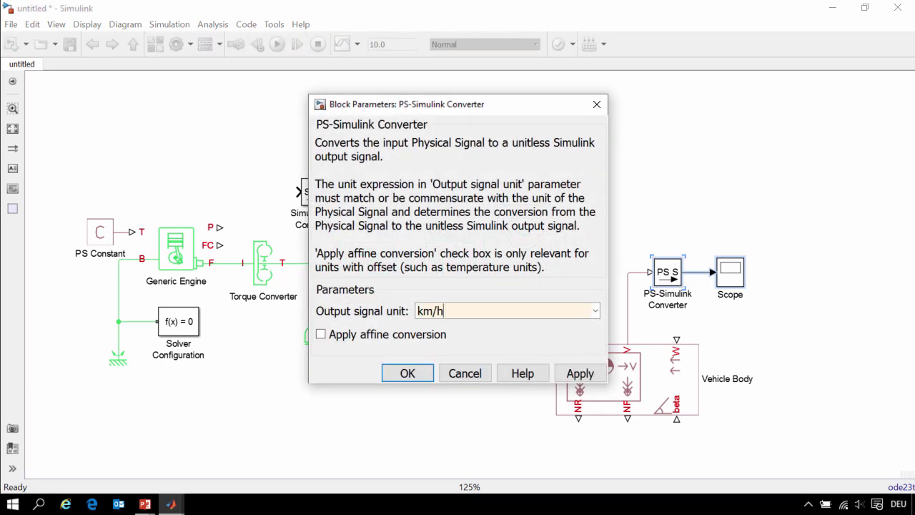
type("r")
left_click(409, 372)
left_click(586, 258)
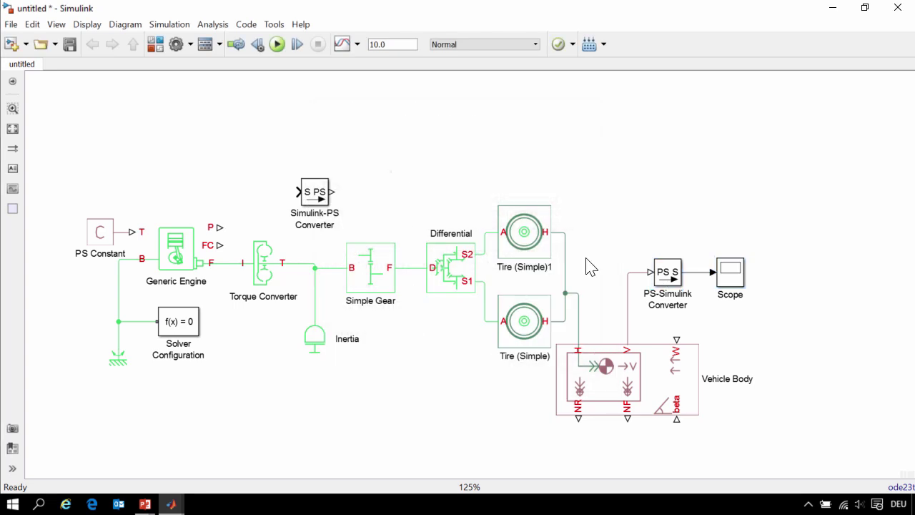
Run the simulation, view the speed curve in the Scope, then open the Vehicle Body's context menu.
left_click(277, 44)
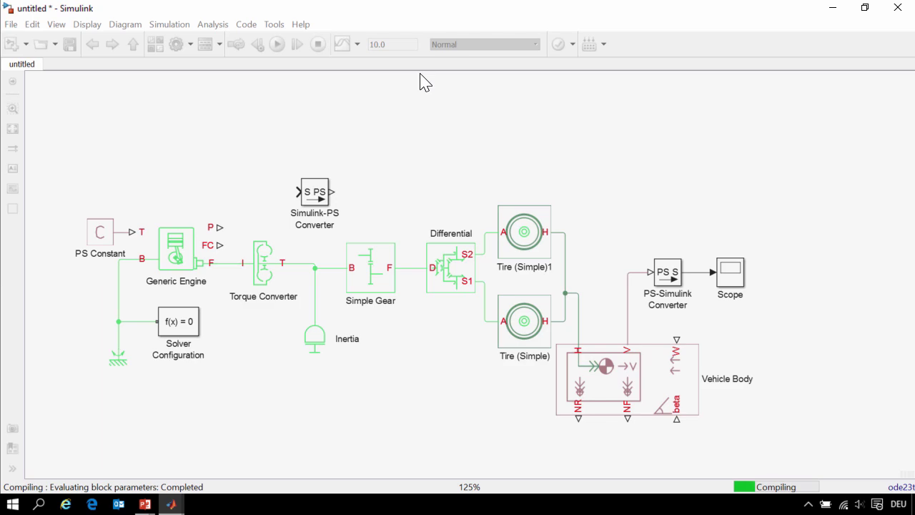
double_click(729, 272)
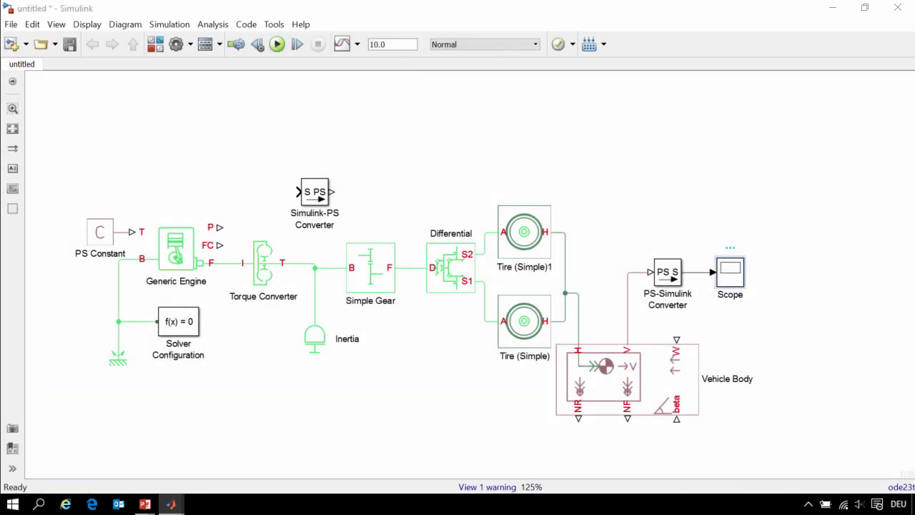
left_click(719, 231)
left_click(618, 371)
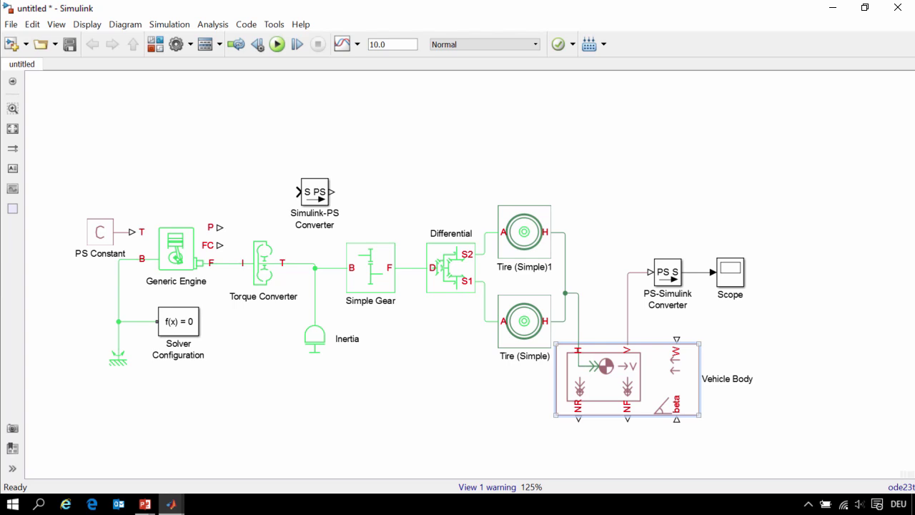
right_click(615, 372)
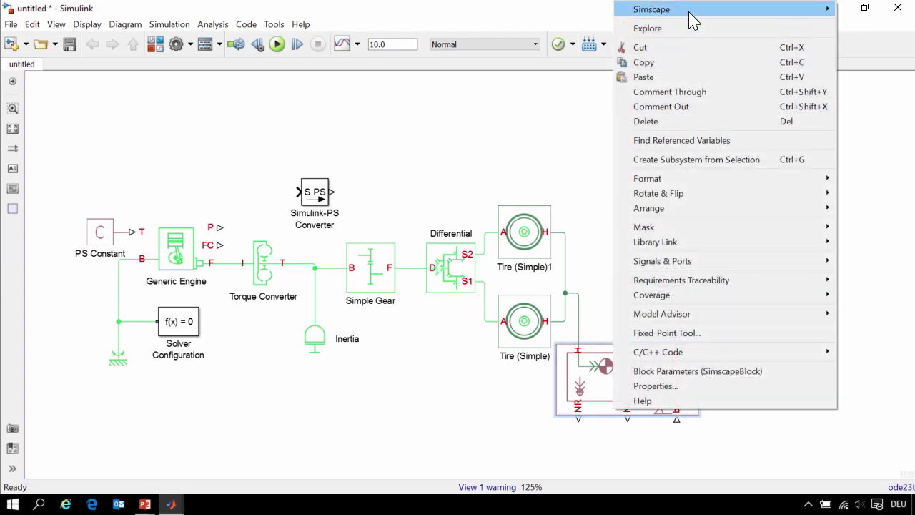
Open the logged results and plot Vehicle_Body speed V in mph.
mouse_move(686, 16)
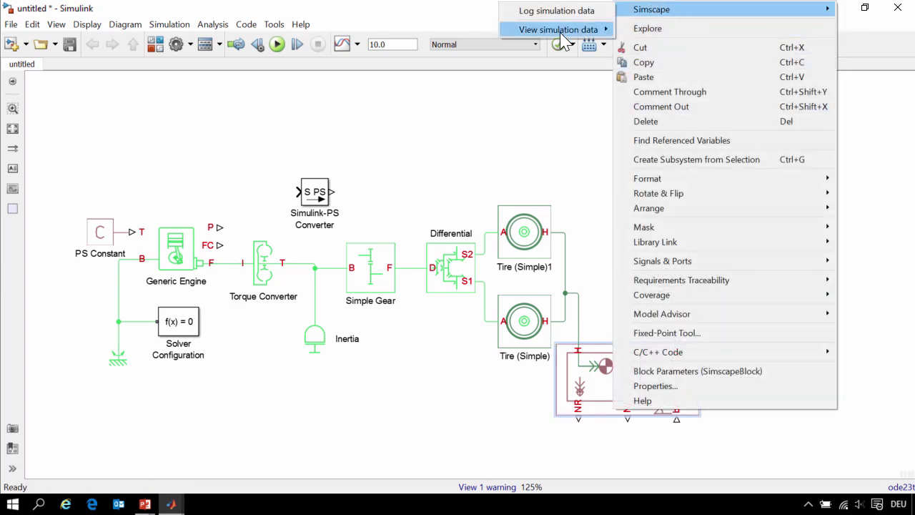
mouse_move(559, 34)
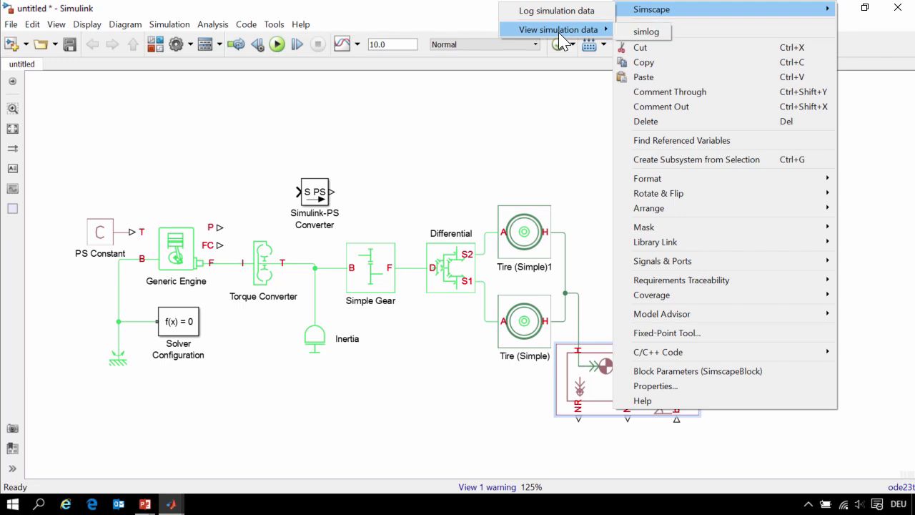
left_click(630, 30)
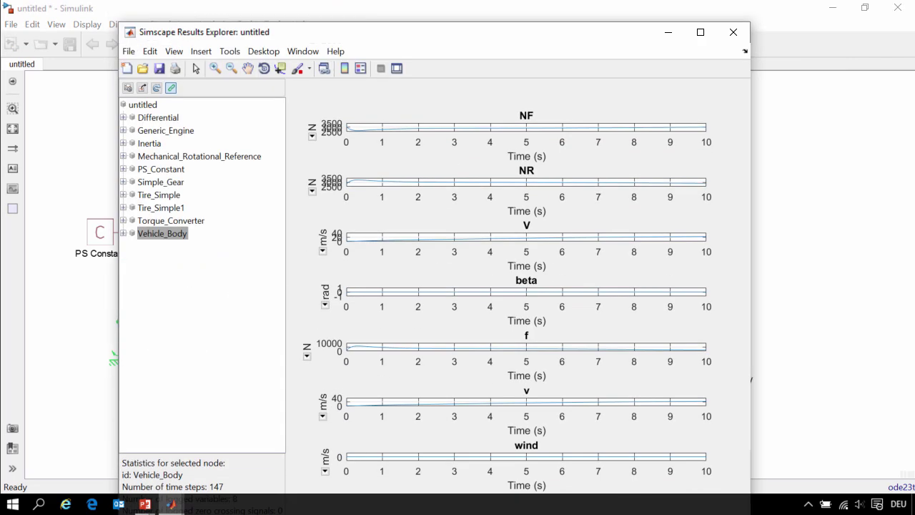
left_click(124, 233)
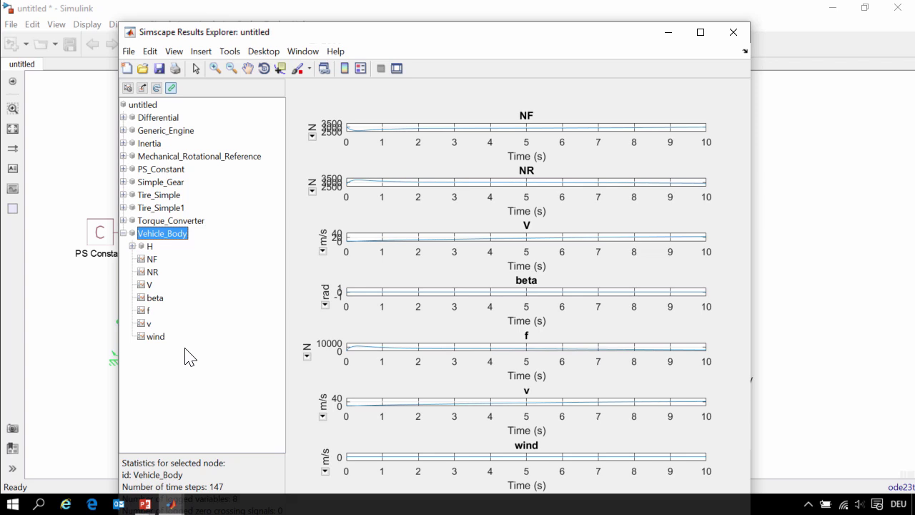
left_click(149, 285)
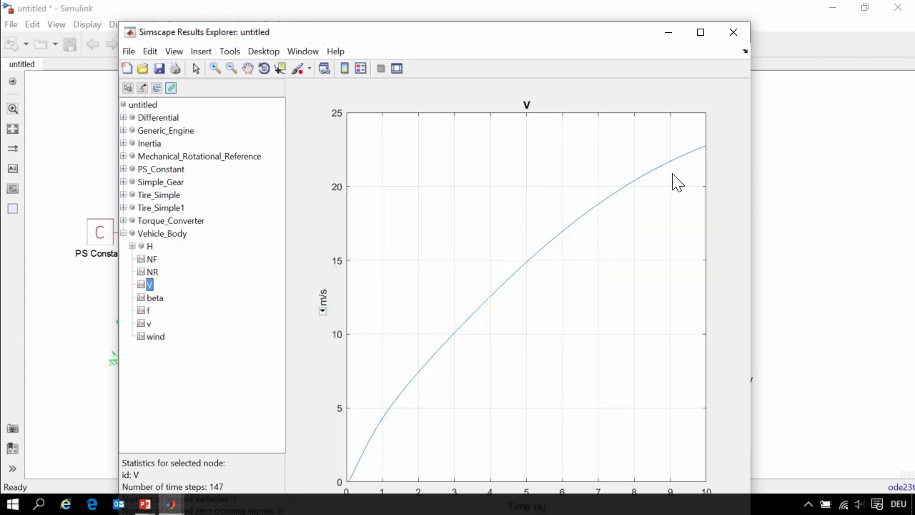
left_click(691, 146)
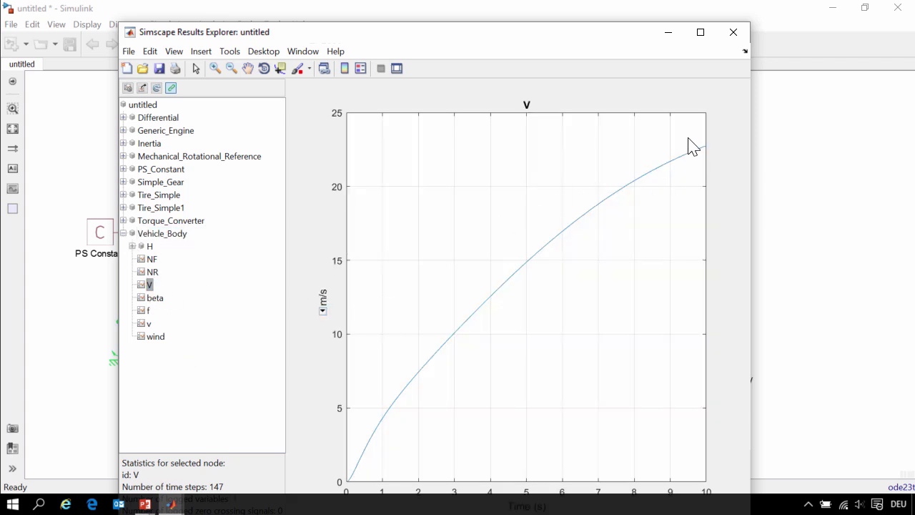
left_click(323, 312)
key("Return")
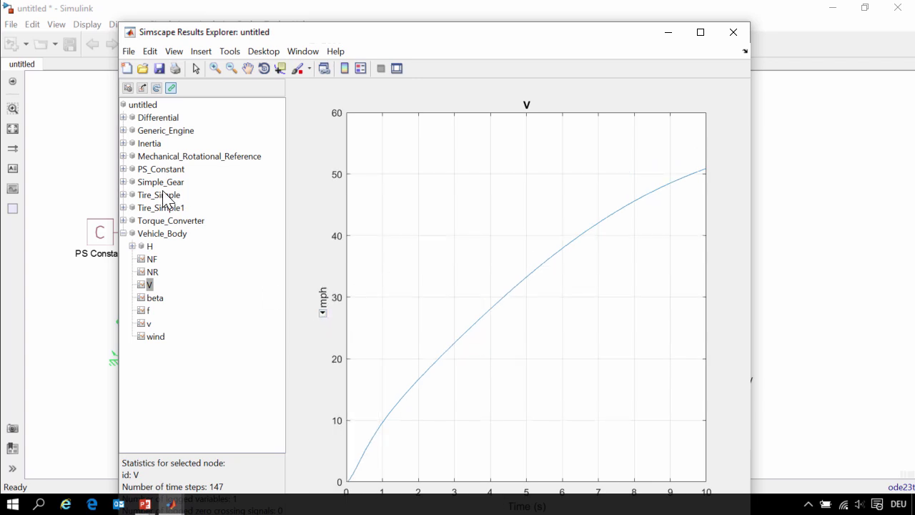
Plot Generic_Engine fuel consumption FC, then power P, and snap the Results Explorer to the right half.
left_click(123, 130)
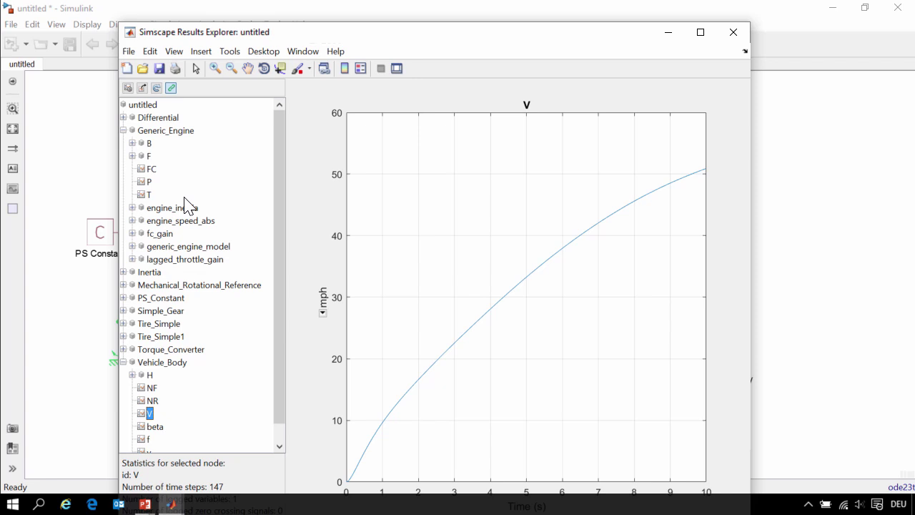
left_click(151, 169)
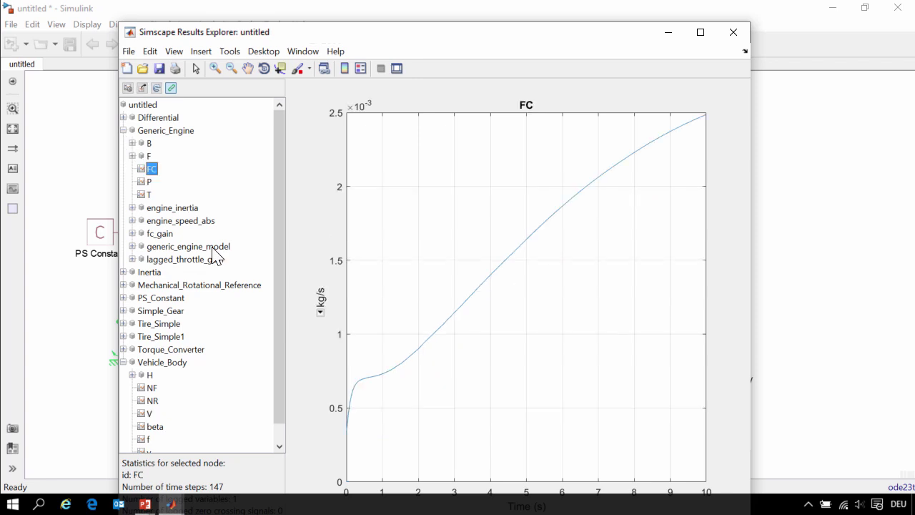
left_click(149, 182)
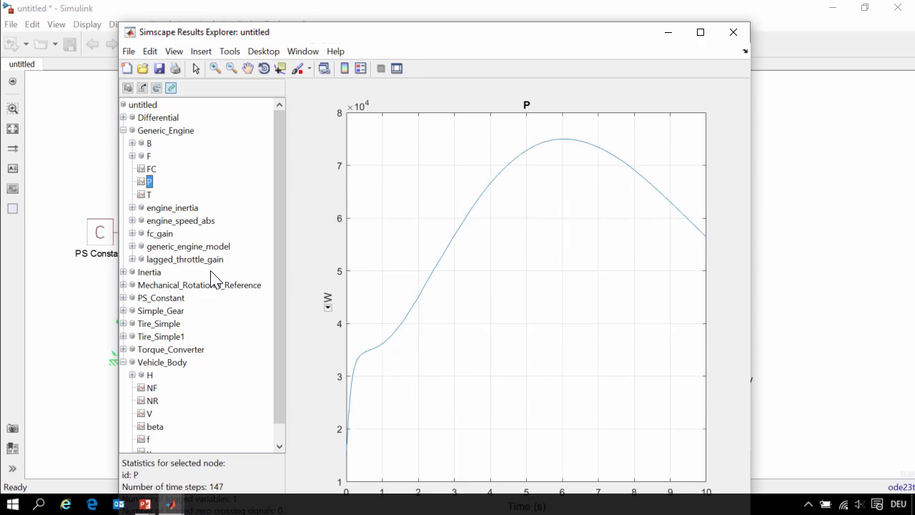
key("super+Right")
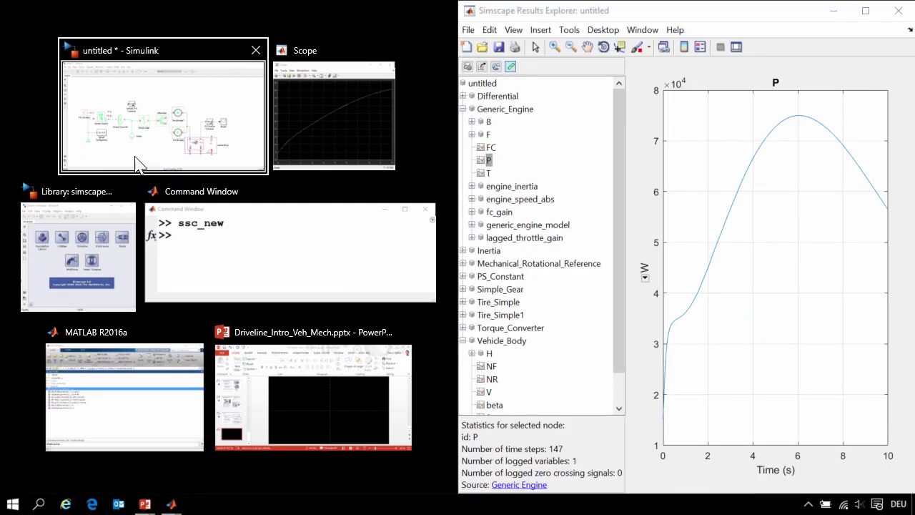
Snap the Simulink driveline model to the left half beside the engine power plot.
left_click(163, 155)
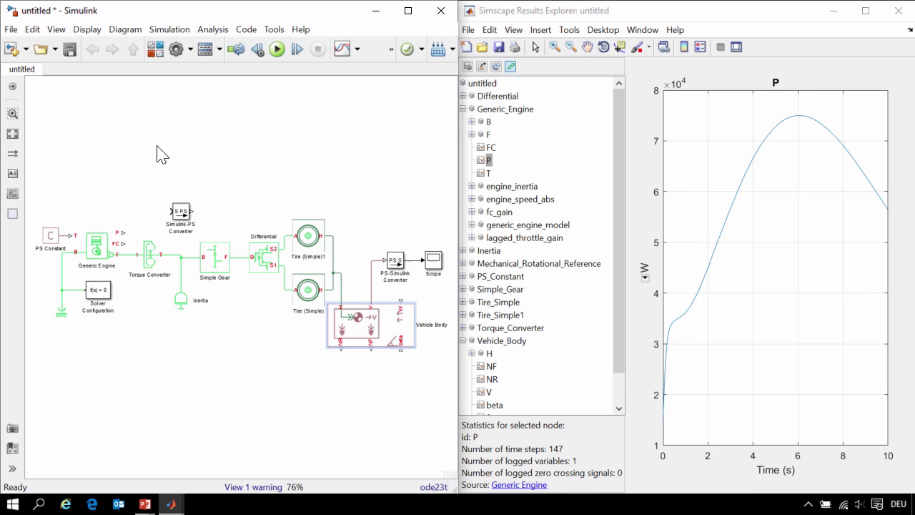